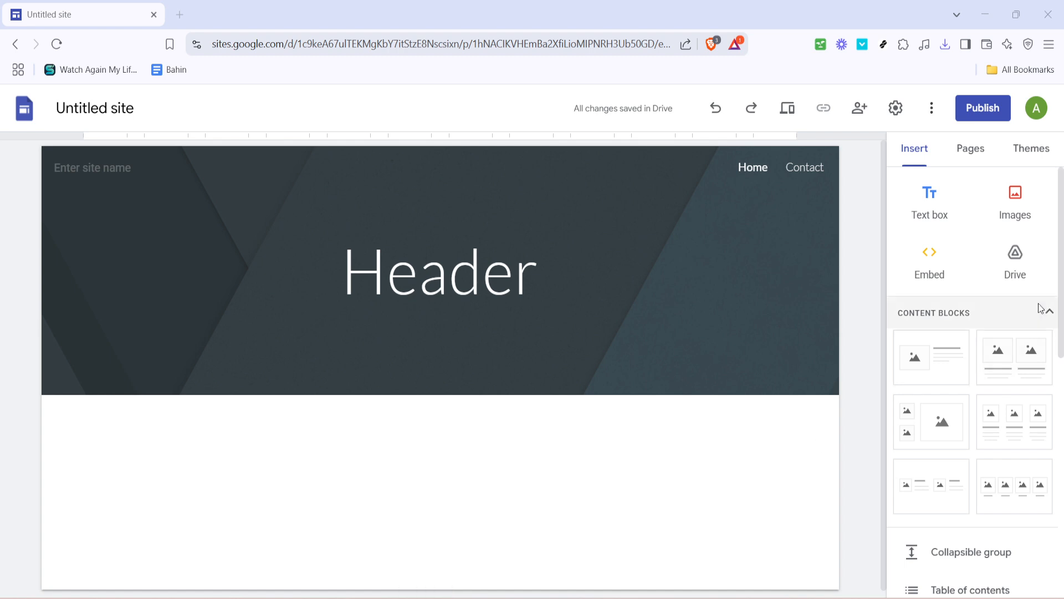
Step: Embed the Behavior Styles Checklist PDF from My Drive onto the page below the header
click(1022, 282)
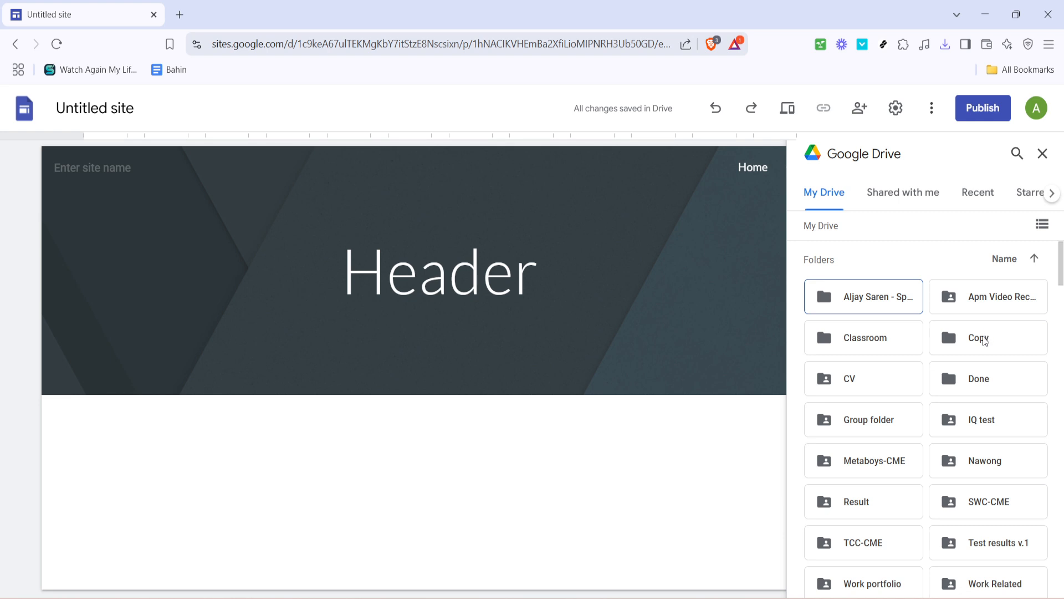
scroll(980, 348, down, 4)
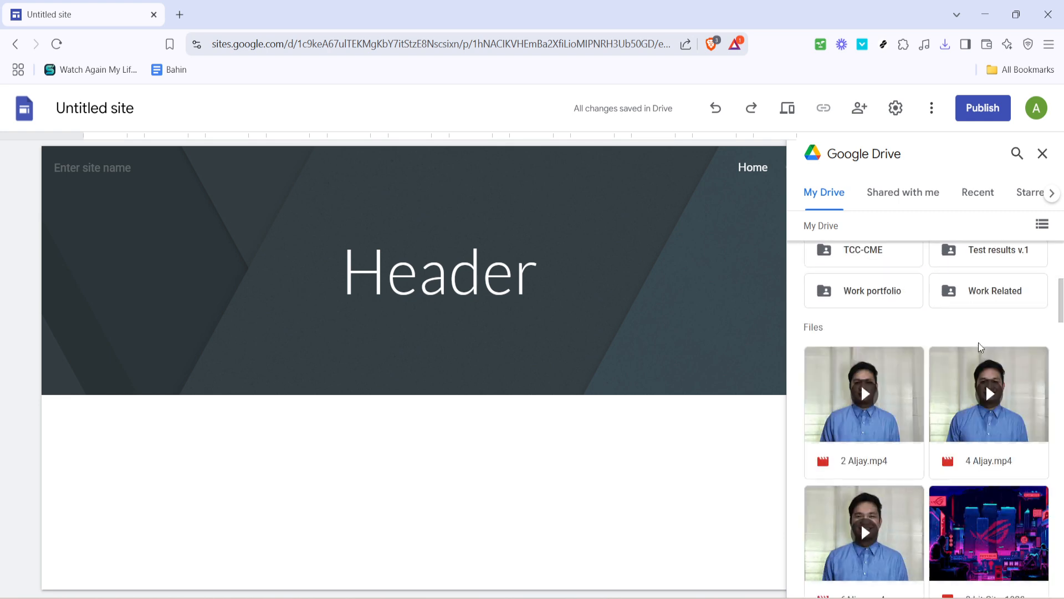
scroll(979, 342, down, 2)
scroll(979, 342, down, 3)
scroll(979, 342, down, 2)
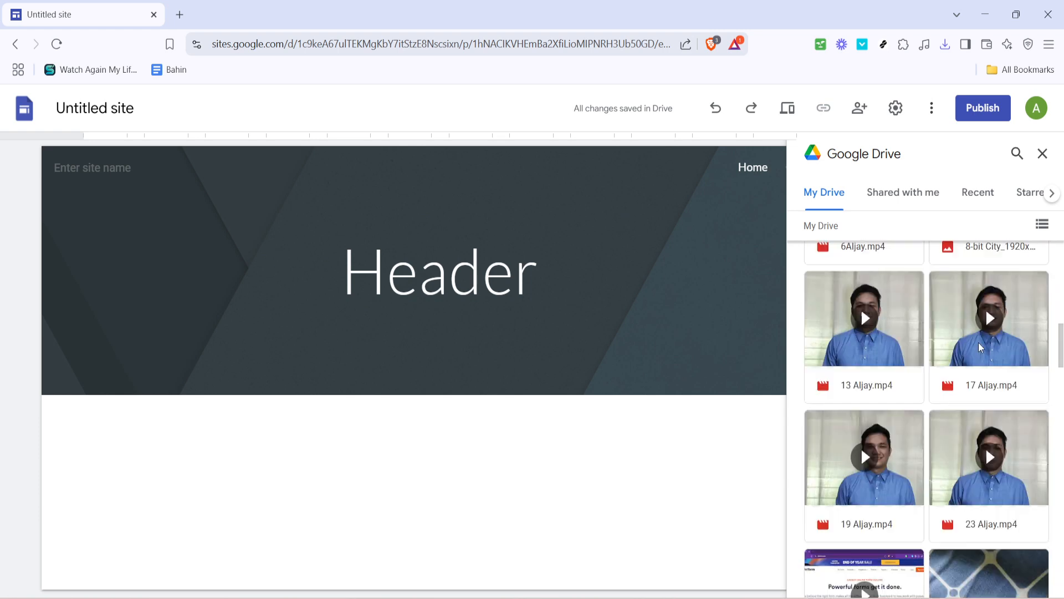
scroll(979, 342, down, 1)
scroll(980, 349, down, 2)
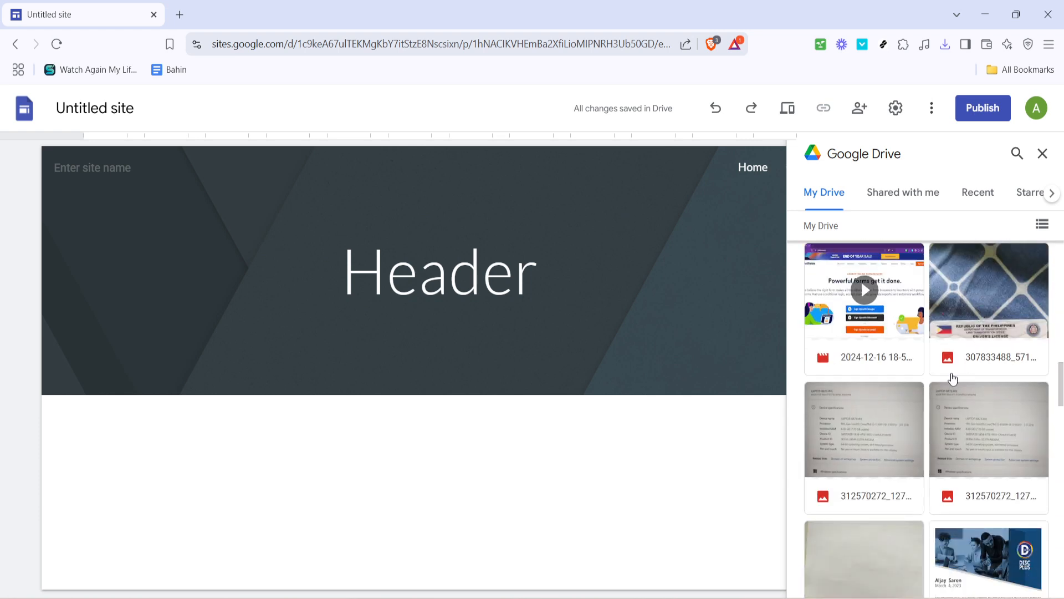
scroll(952, 380, down, 2)
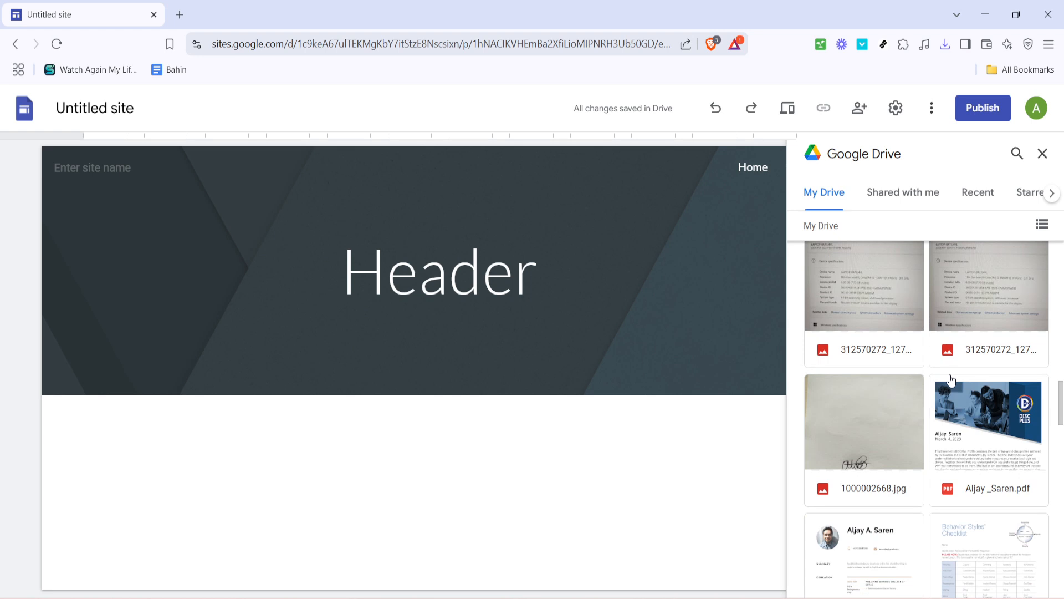
scroll(951, 380, down, 2)
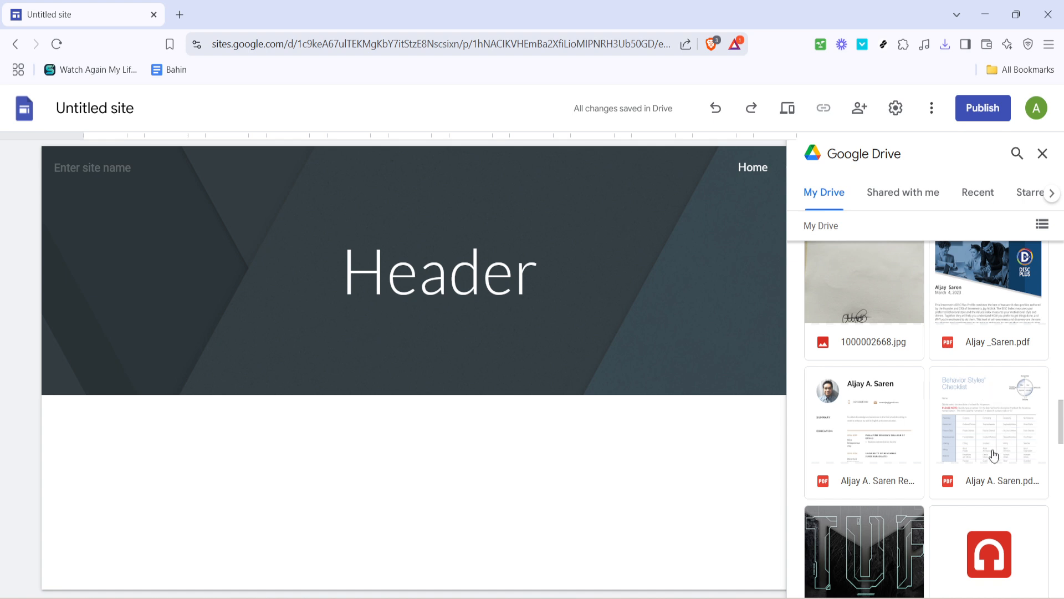
click(978, 476)
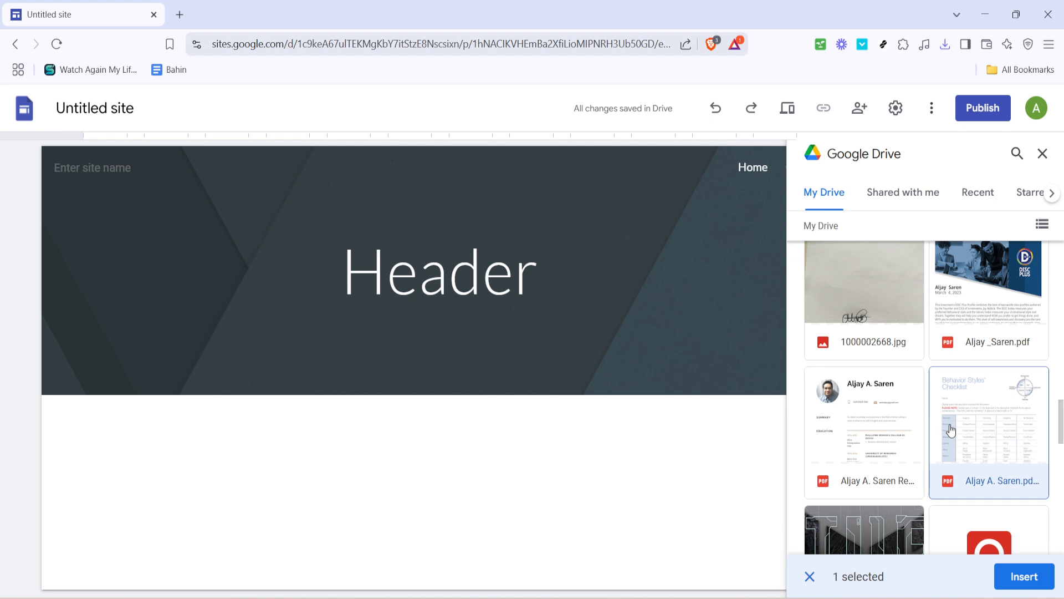
click(1025, 576)
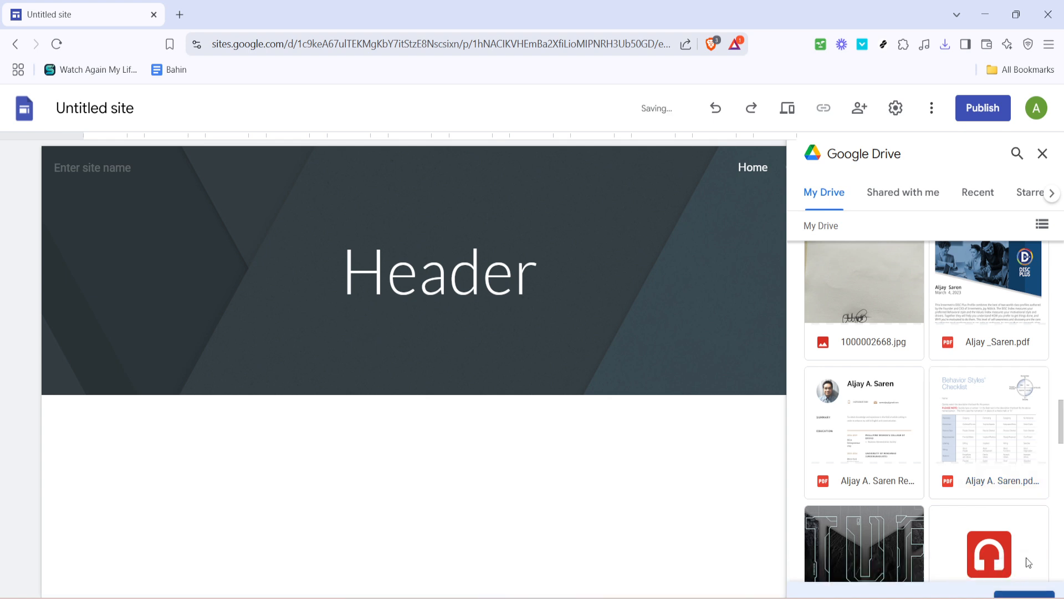